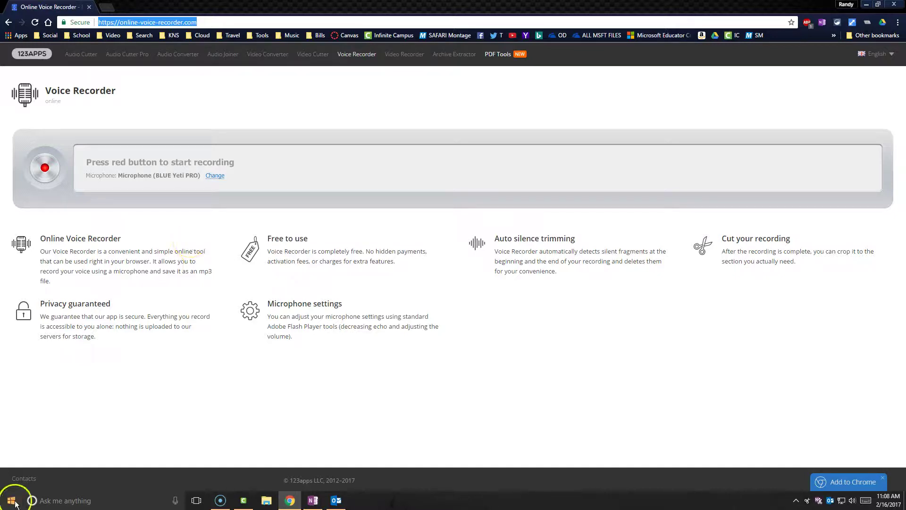
Open the Windows Start menu's list of installed apps.
left_click(11, 500)
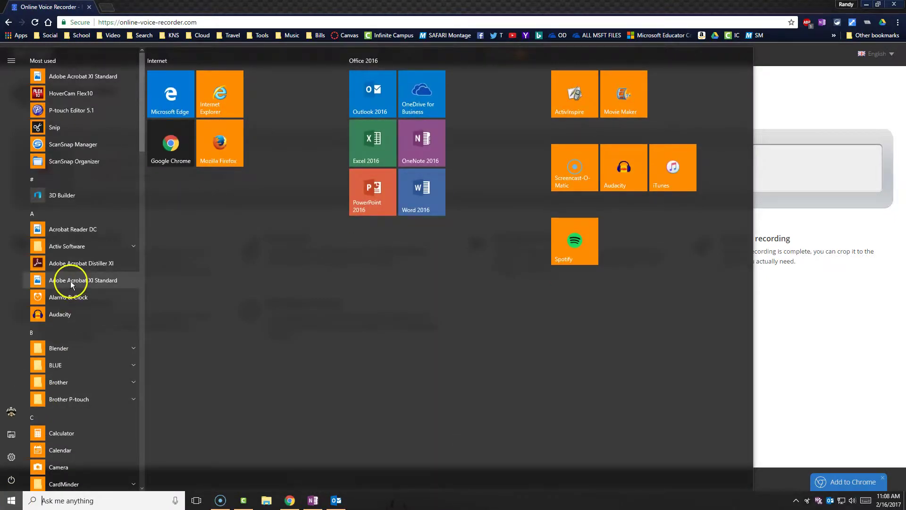
Launch Audacity and discard all its leftover crash-recovery projects.
left_click(71, 321)
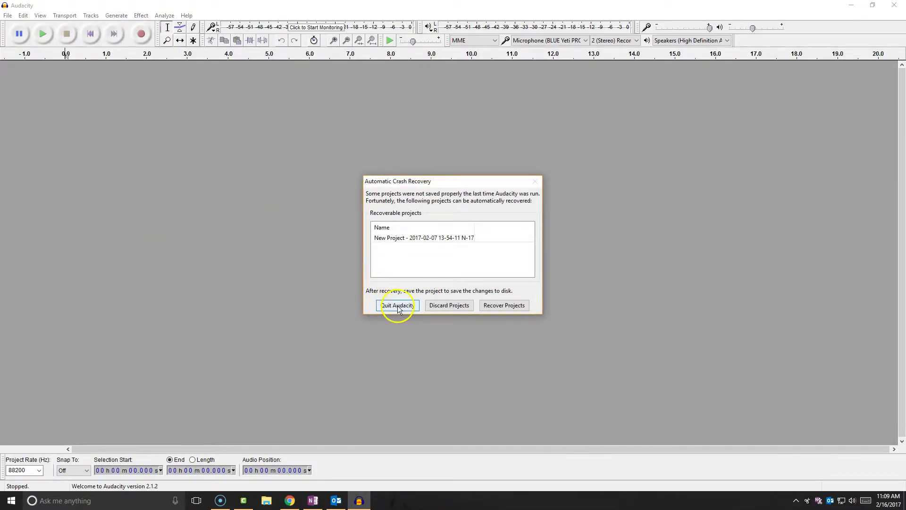
left_click(439, 306)
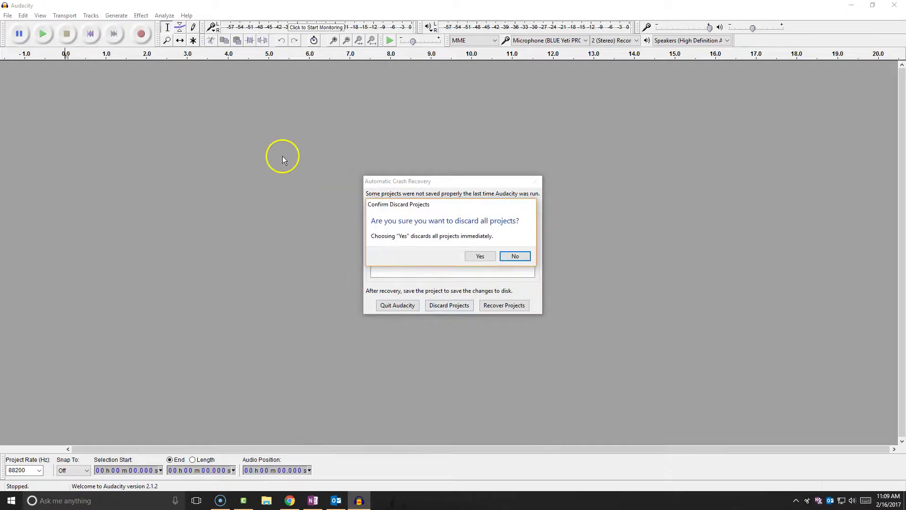
left_click(480, 257)
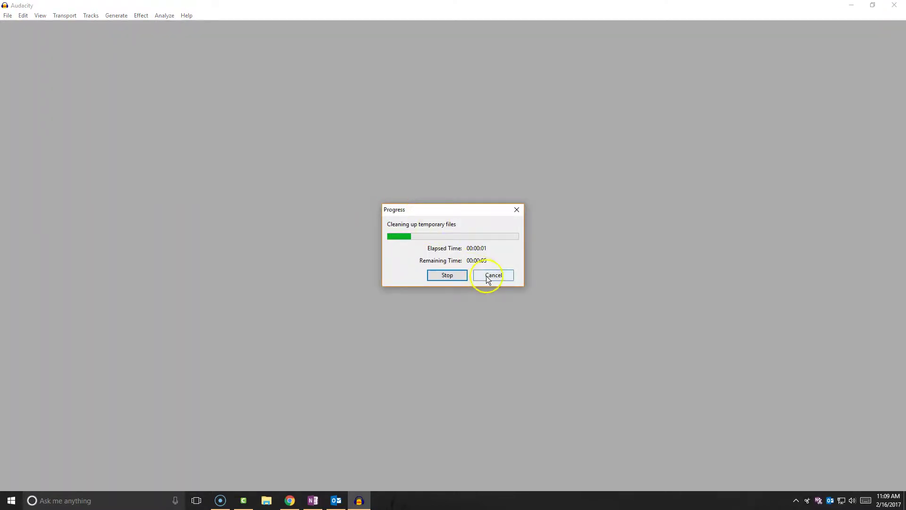
Record a short new voice clip in Online Voice Recorder and play it back.
left_click(290, 500)
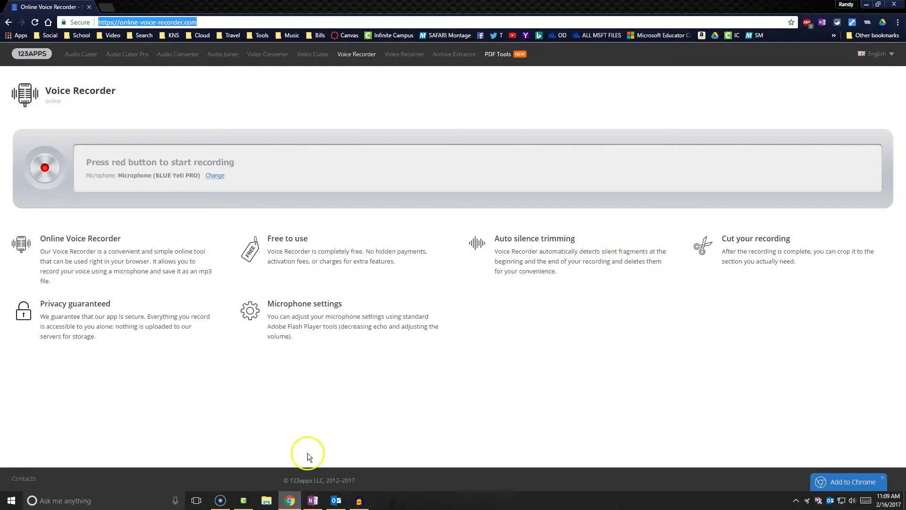
left_click(46, 168)
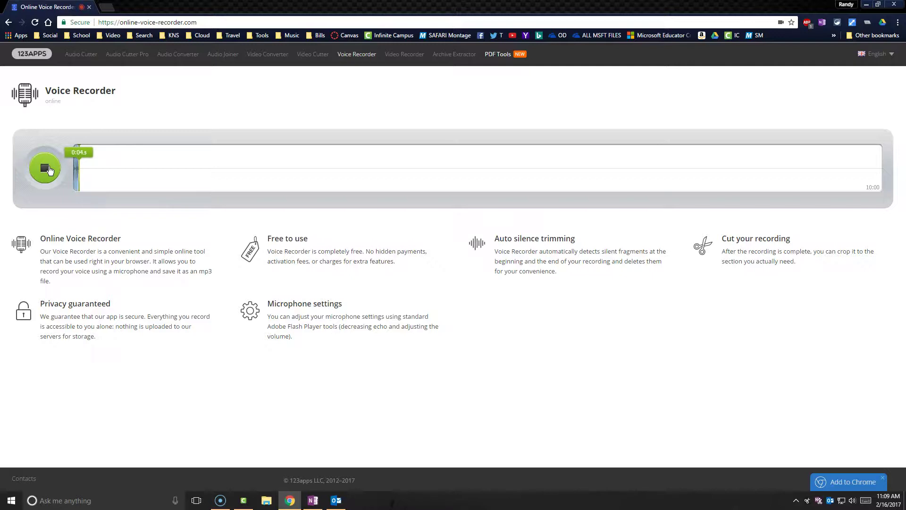
left_click(50, 169)
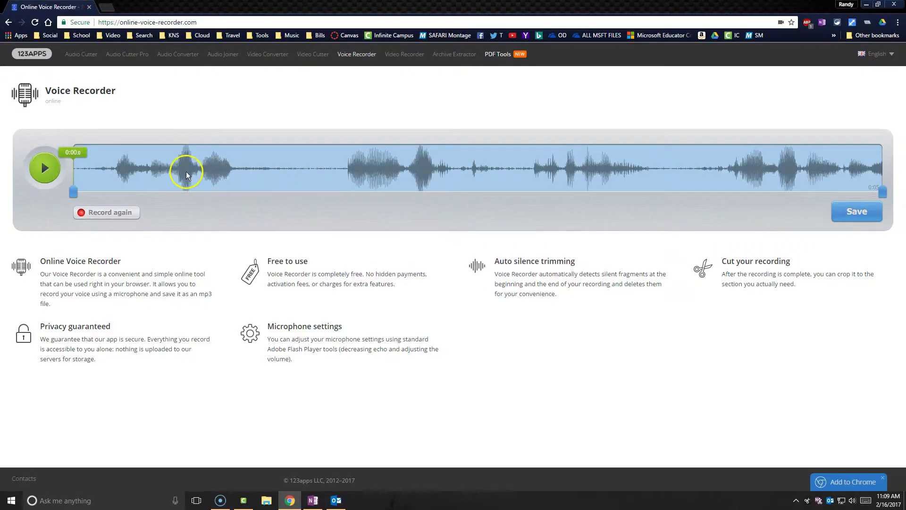
left_click(45, 167)
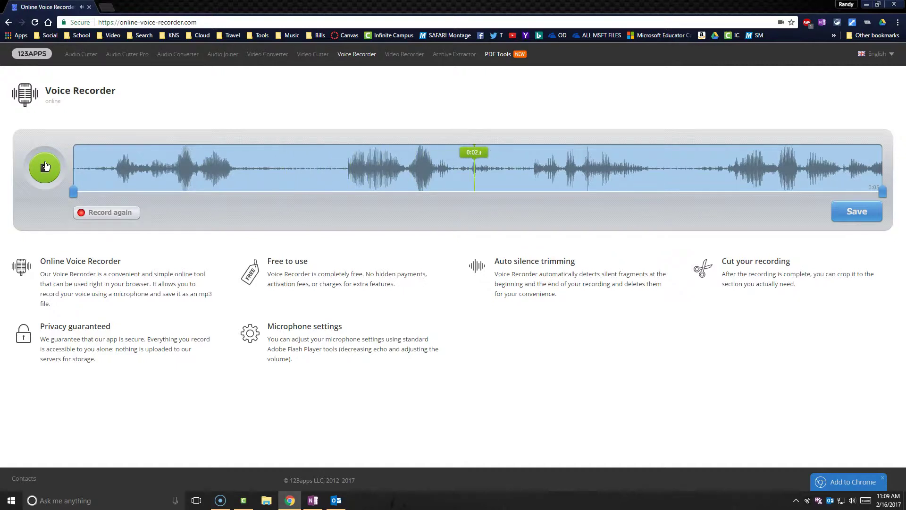
left_click(45, 168)
Trim the clip to start at about 0:00.7, preview the section, and prepare it for saving.
left_click_drag(73, 192, 193, 191)
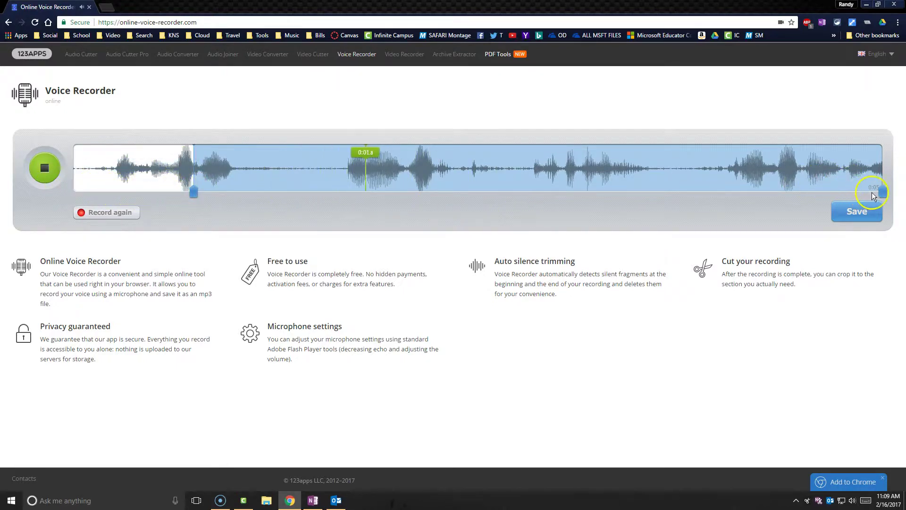
left_click_drag(881, 195, 237, 180)
left_click(46, 169)
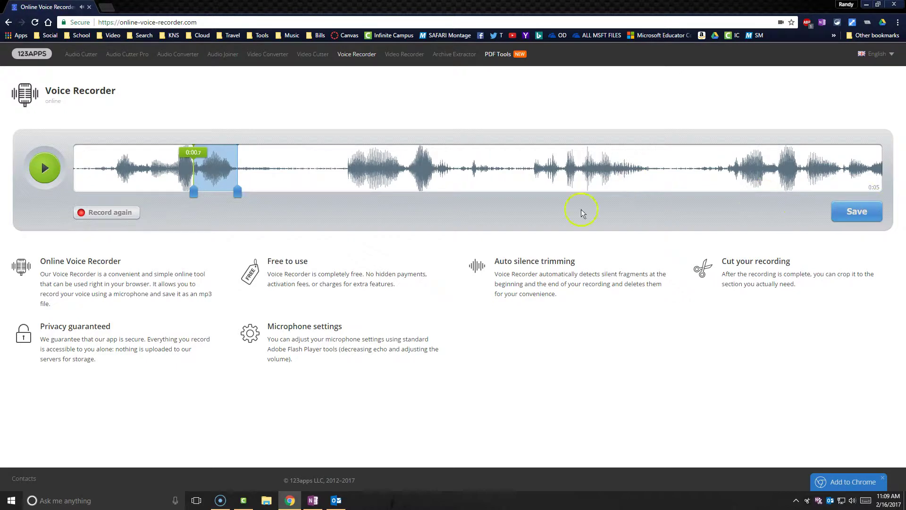
left_click(51, 168)
left_click(46, 169)
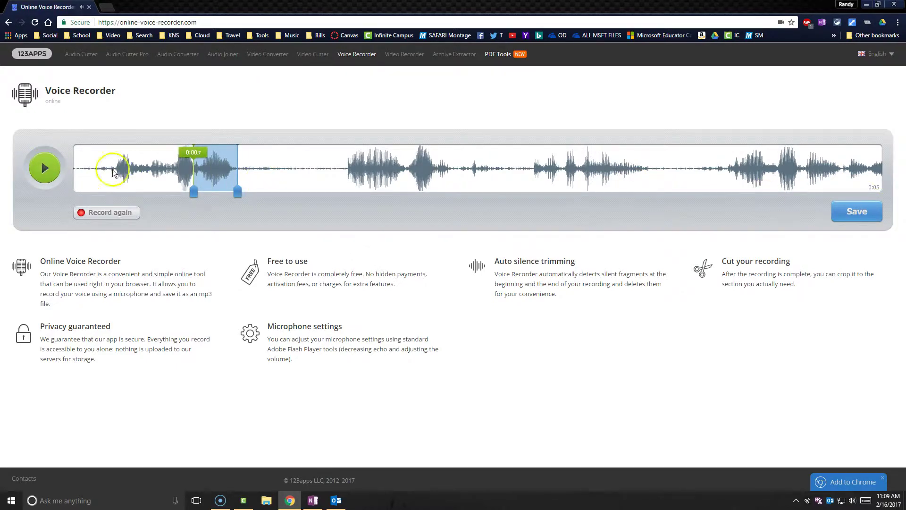
left_click_drag(237, 191, 484, 198)
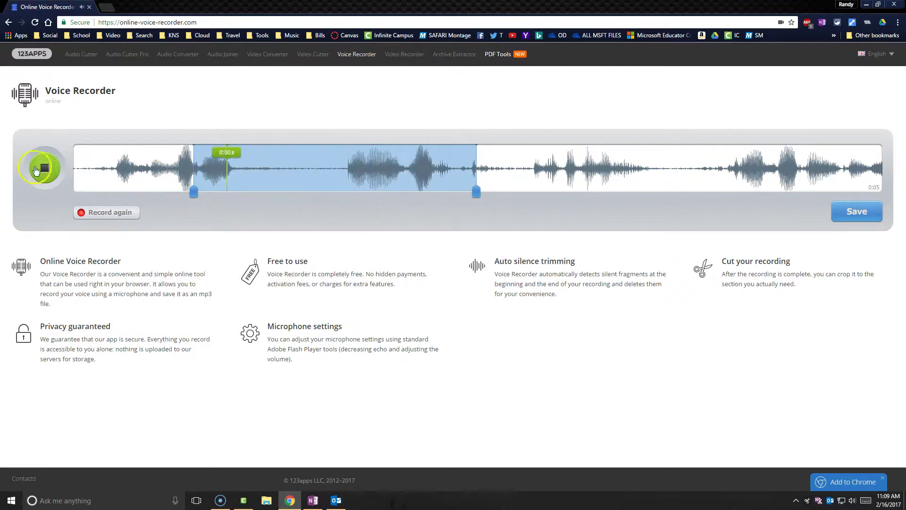
left_click(32, 168)
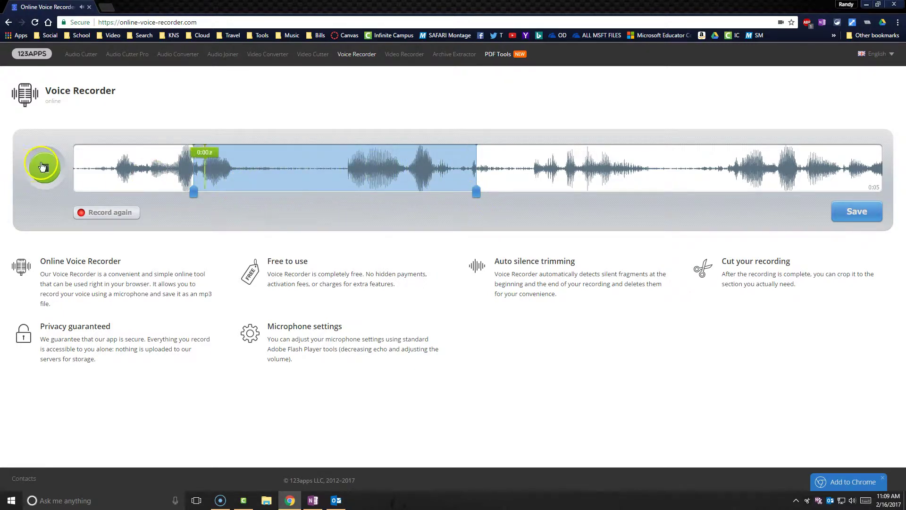
left_click(40, 167)
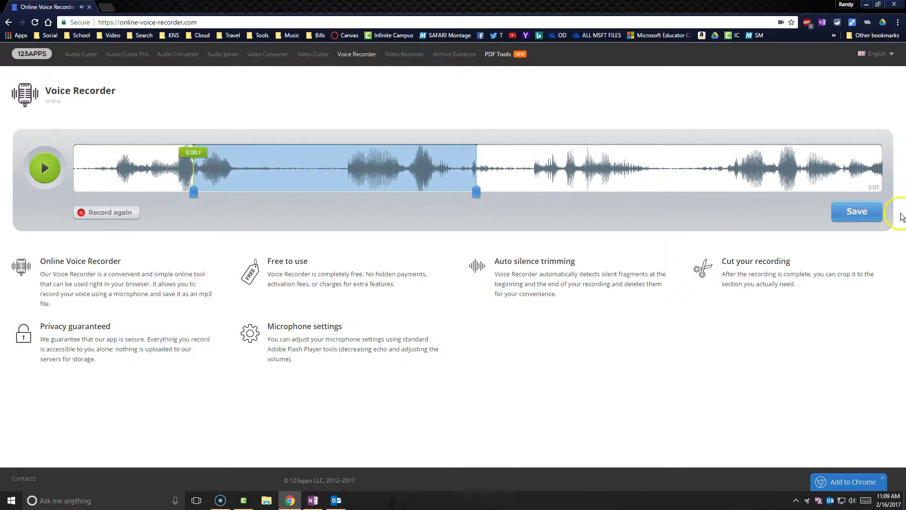
left_click(855, 211)
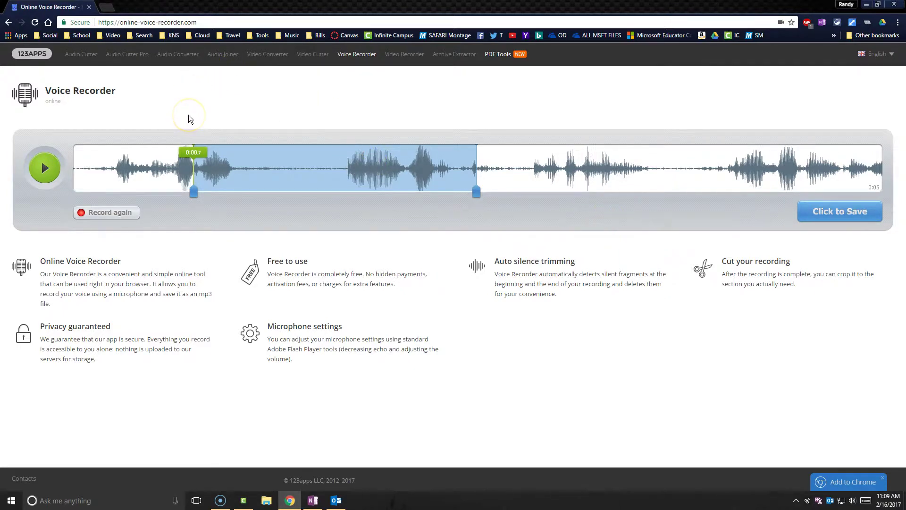
left_click(107, 7)
Go to drive.google.com and switch to the school district account's My Drive.
type("drive.google.com/drive/u/0/my-drive")
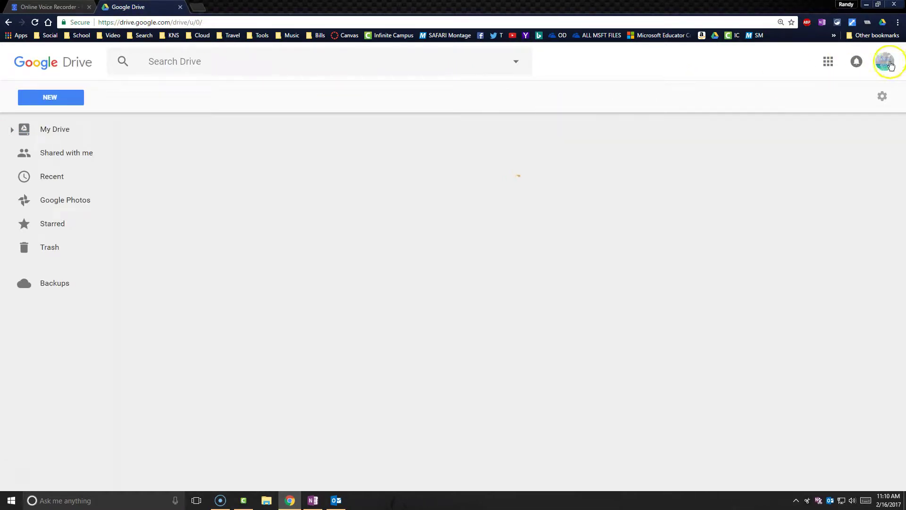
left_click(890, 64)
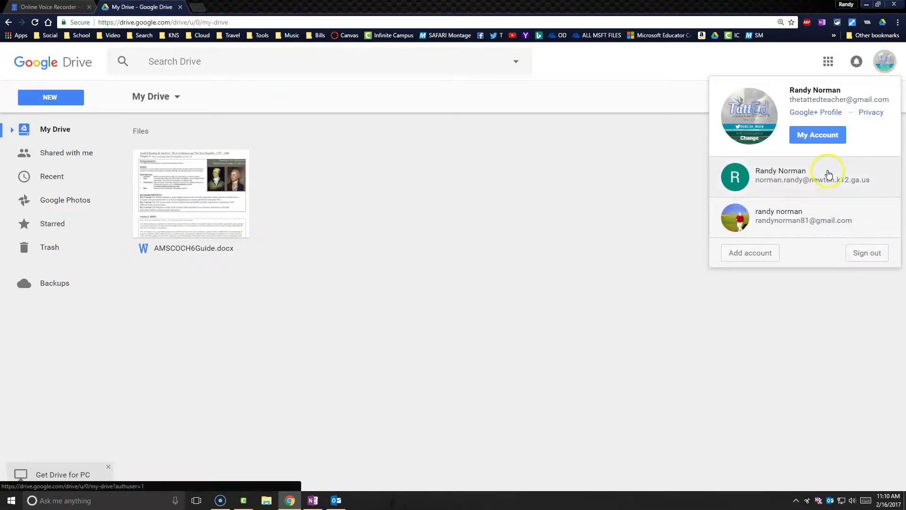
left_click(824, 175)
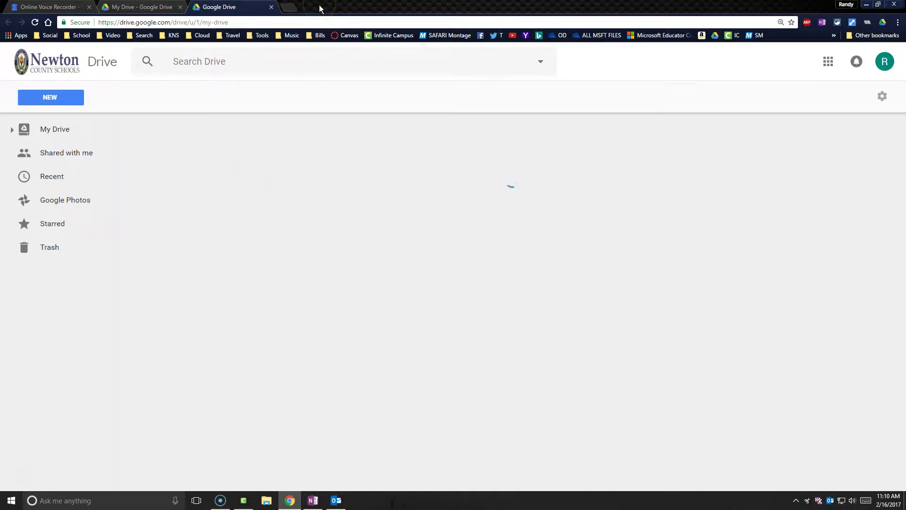
left_click_drag(319, 7, 263, 24)
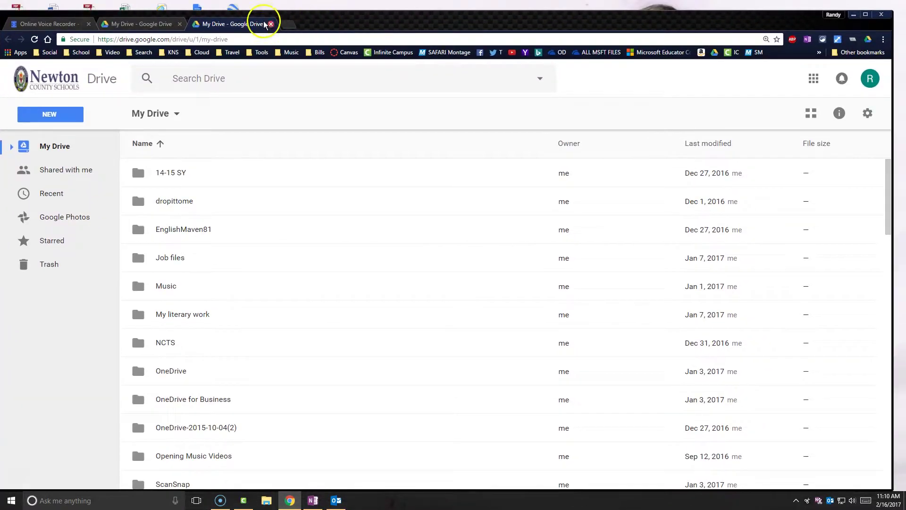
Save the trimmed clip as TEST.mp3 into the Google Drive folder instead of Desktop.
left_click(61, 24)
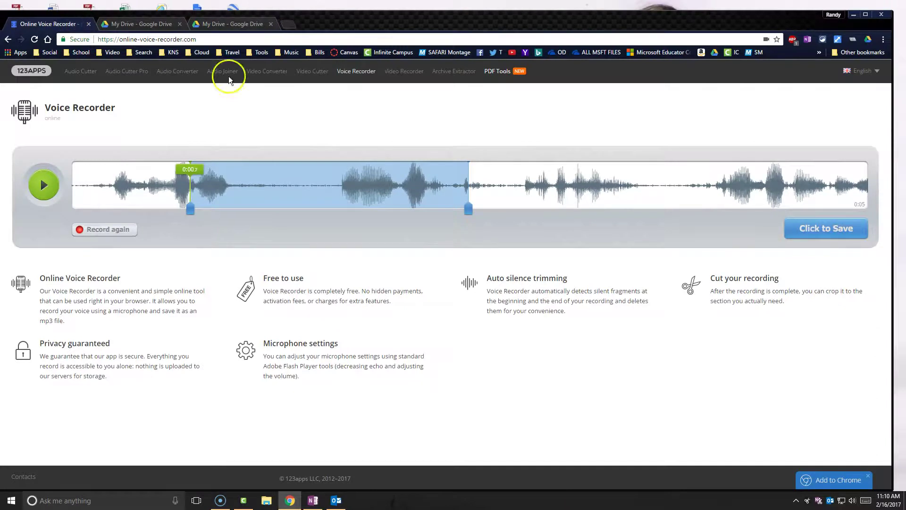
left_click(816, 230)
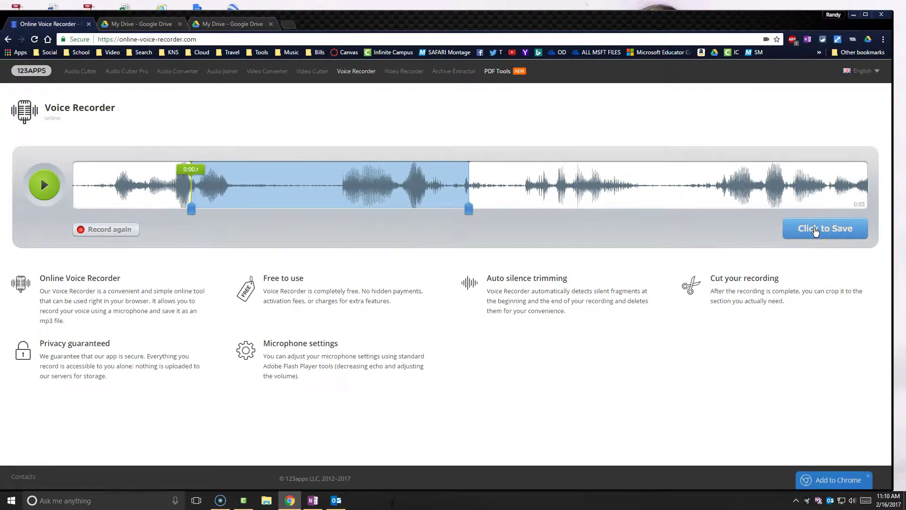
left_click(815, 230)
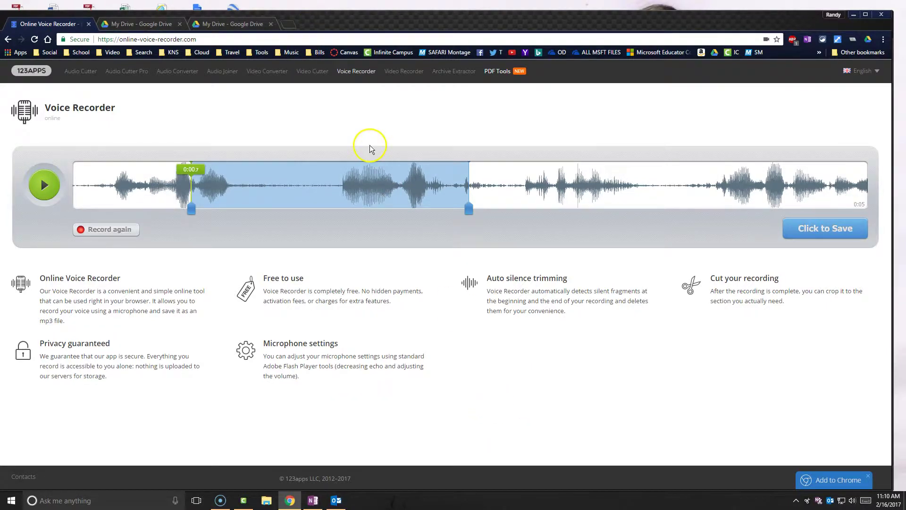
key("ctrl+s")
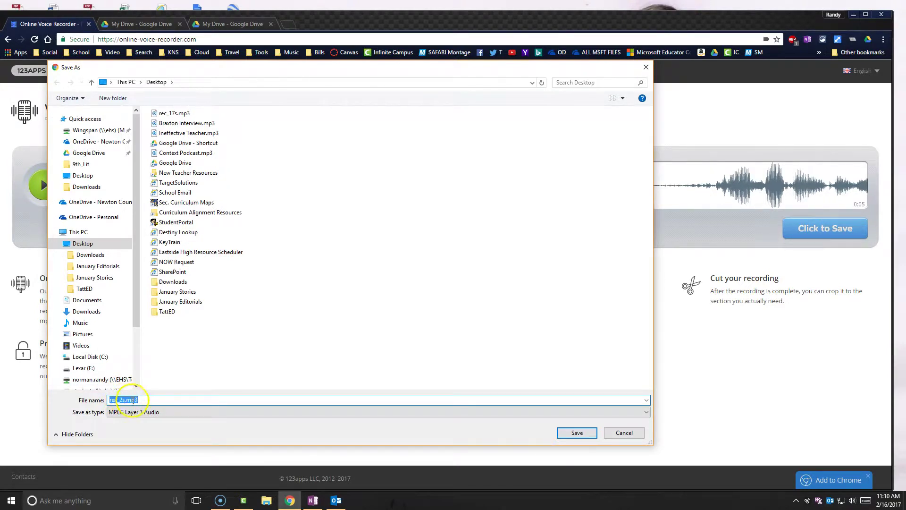
left_click(144, 414)
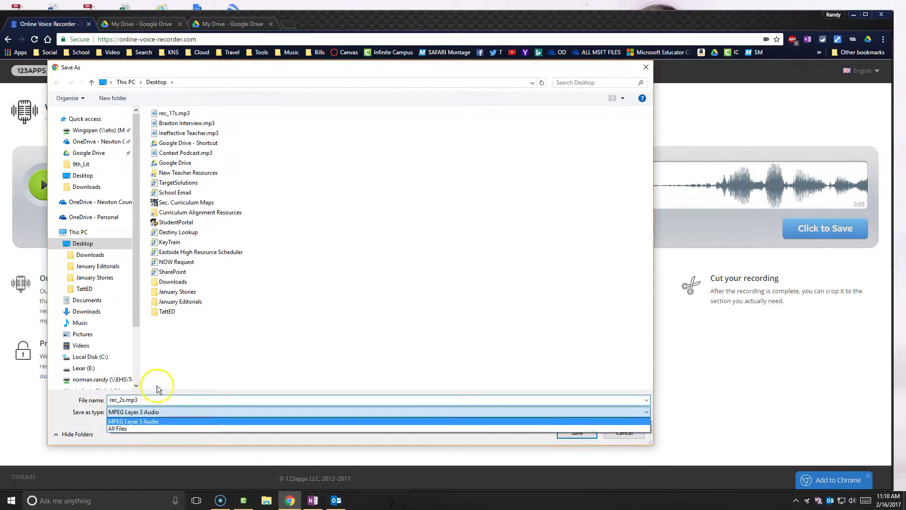
left_click(80, 244)
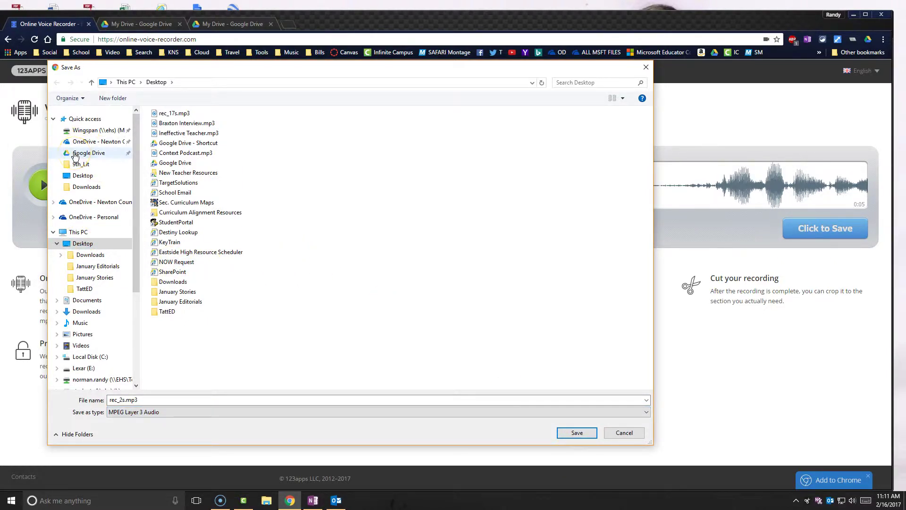
left_click(75, 154)
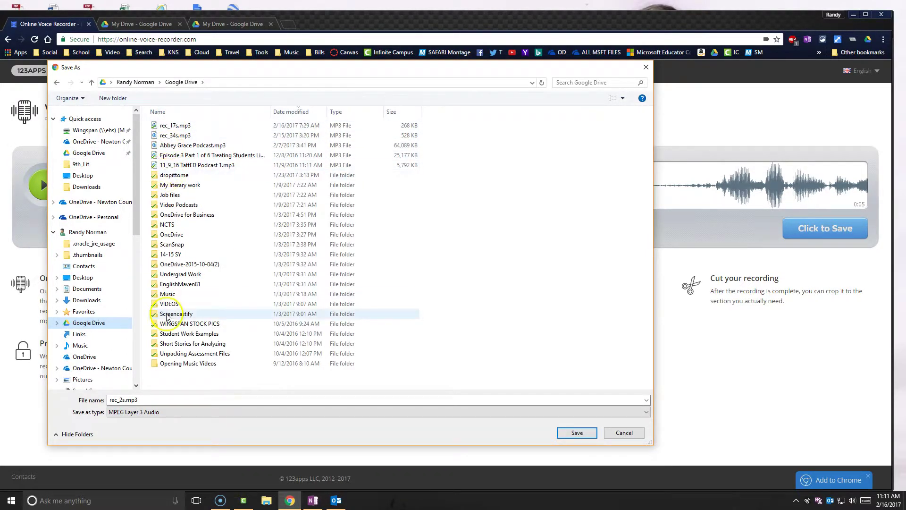
double_click(127, 405)
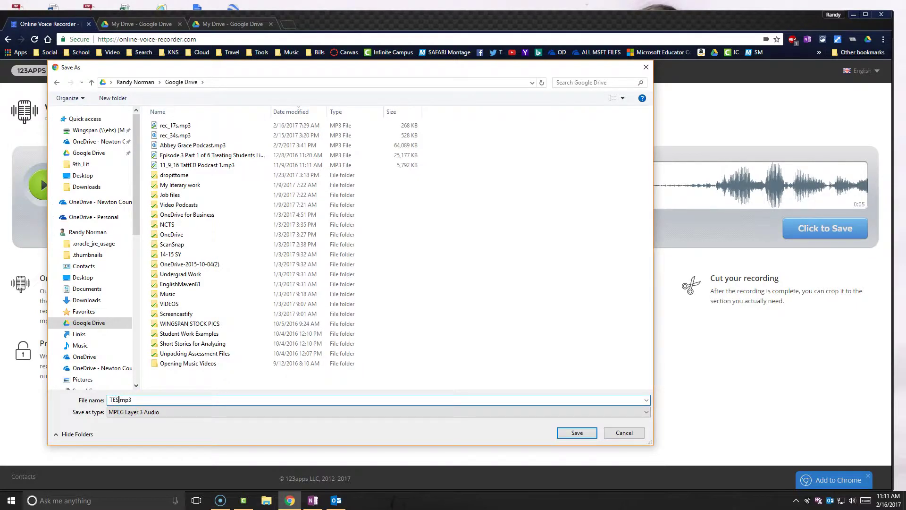
left_click(571, 432)
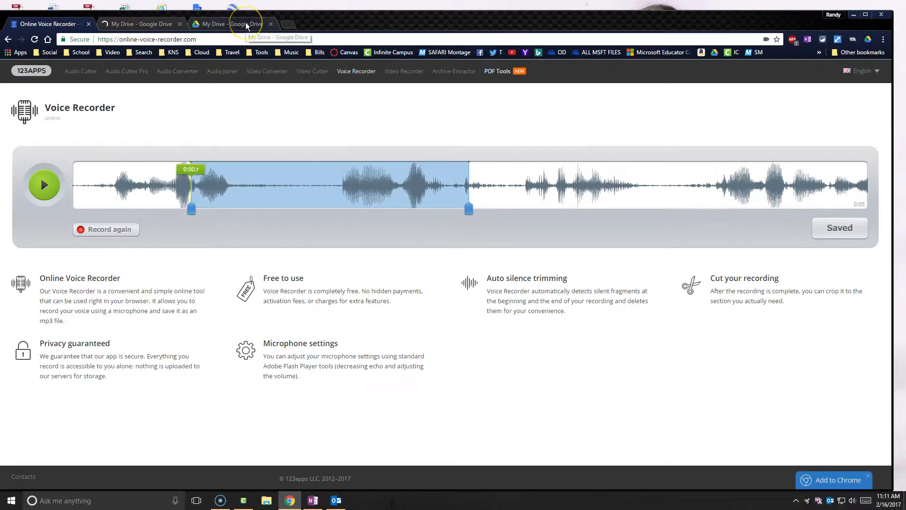
Open Drive's Recent list and play the uploaded TEST.mp3.
double_click(313, 16)
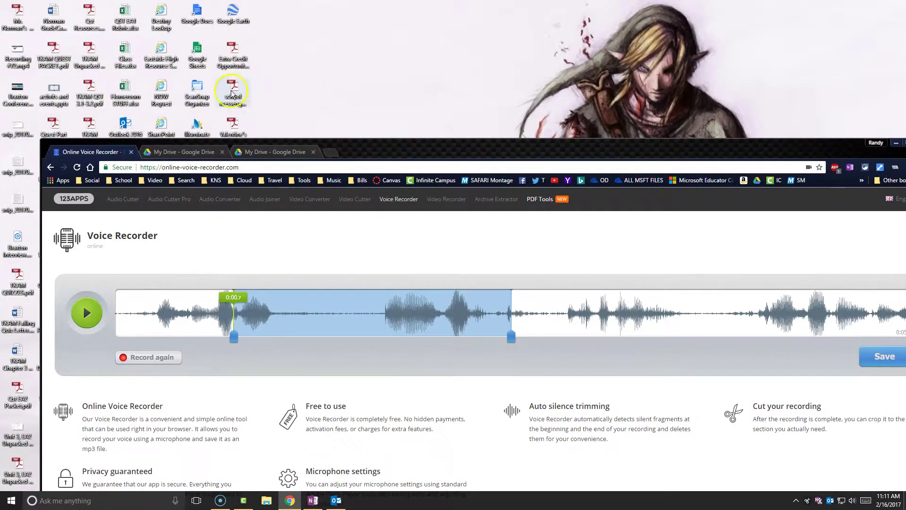
left_click(241, 152)
mouse_move(233, 92)
left_mouse_down()
mouse_move(249, 298)
mouse_move(233, 95)
left_mouse_up()
left_click_drag(355, 151, 351, 103)
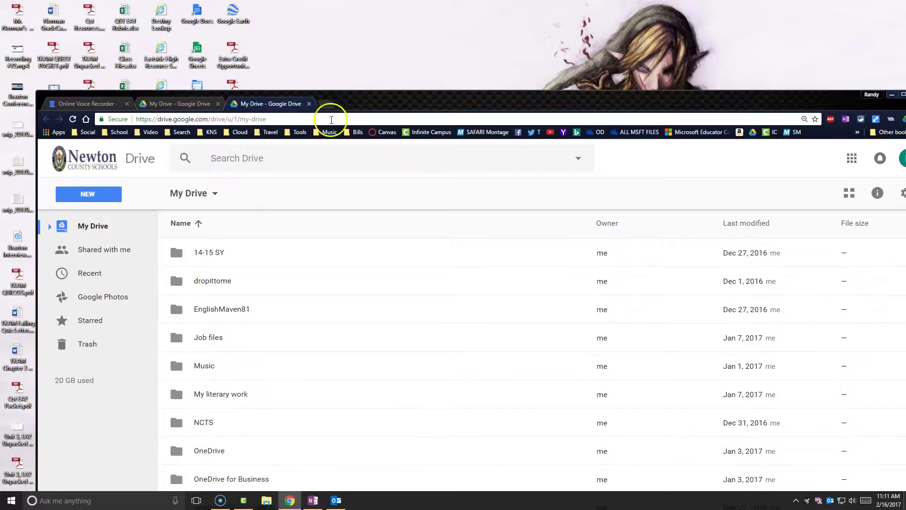
left_click(92, 273)
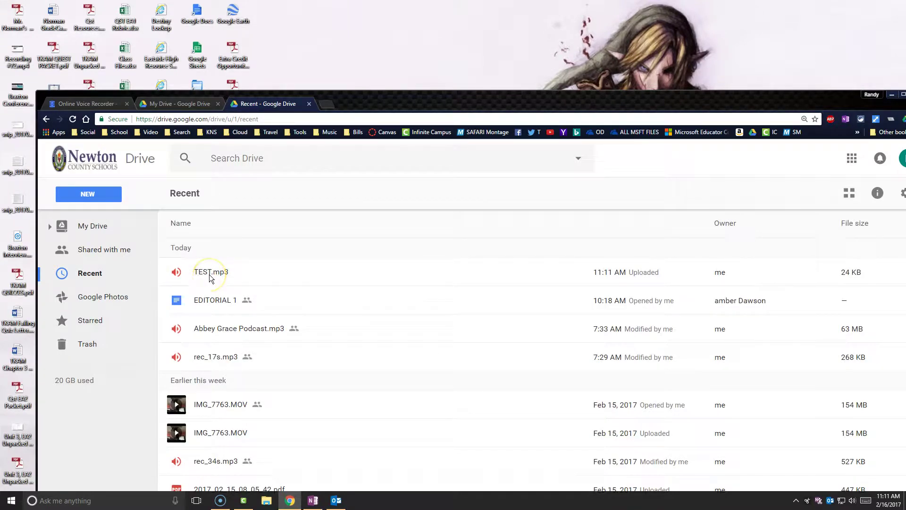
left_click(208, 273)
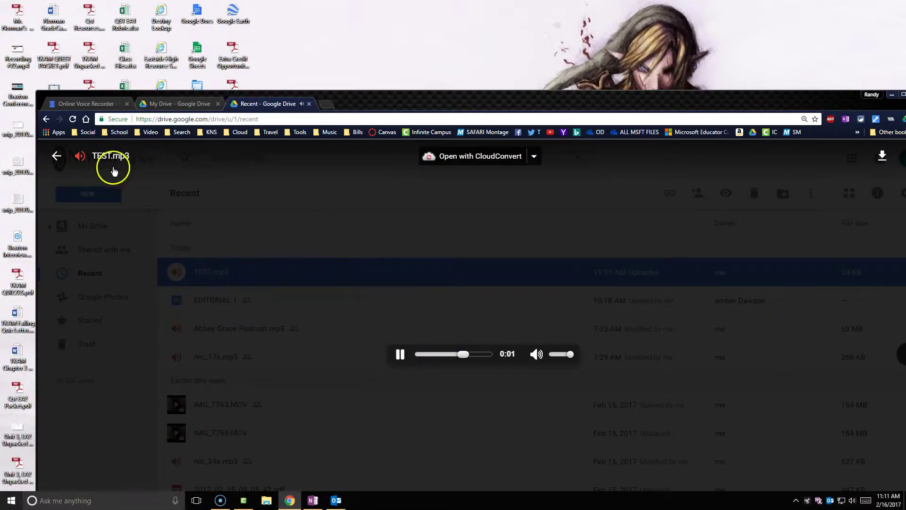
Turn on link sharing for TEST.mp3 to get its shareable link.
left_click(56, 156)
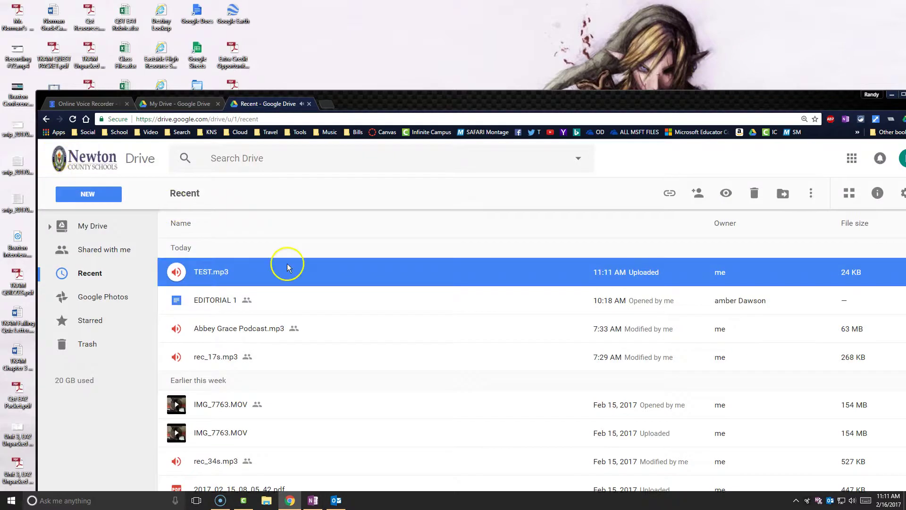
left_click(670, 200)
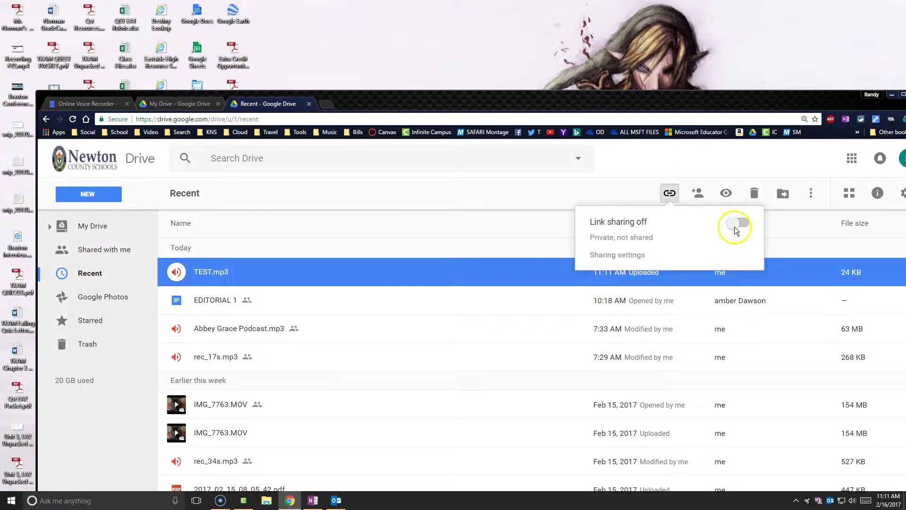
left_click(734, 225)
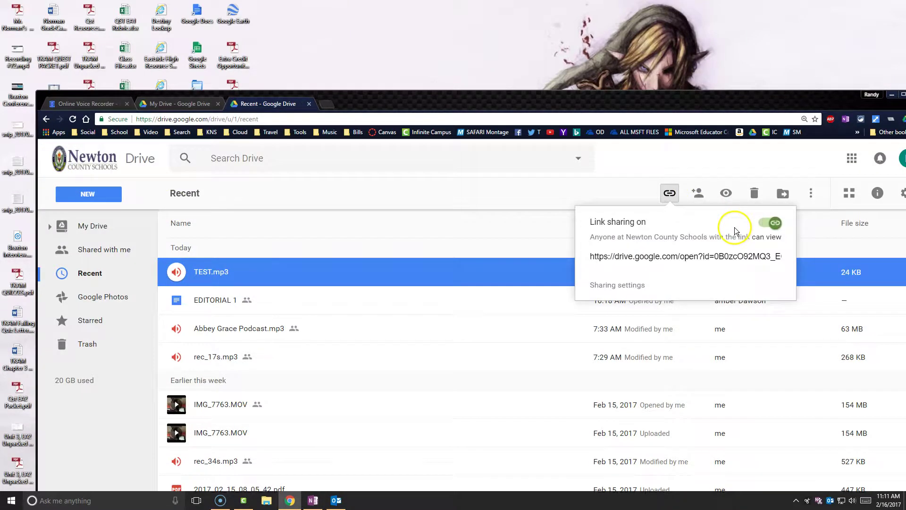
Change TEST.mp3's access to 'On - Public on the web' in advanced sharing settings.
left_click(622, 286)
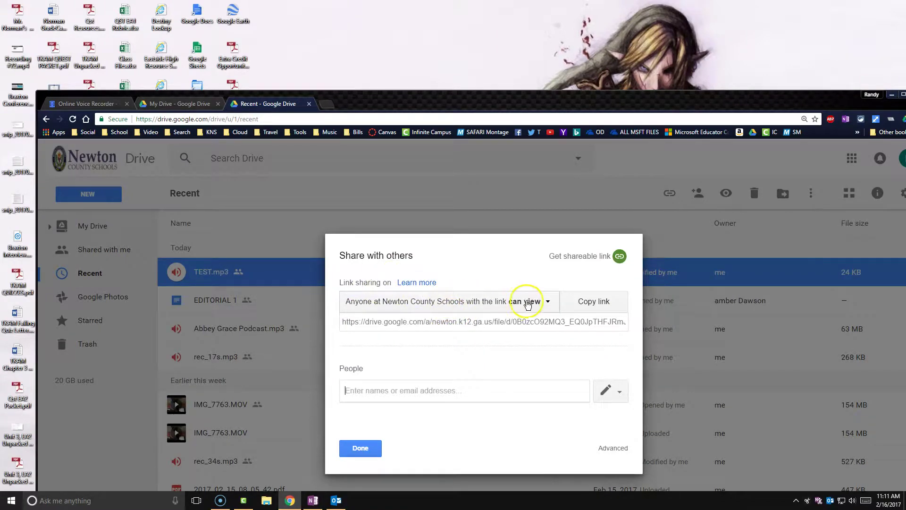
left_click(614, 449)
left_click(600, 286)
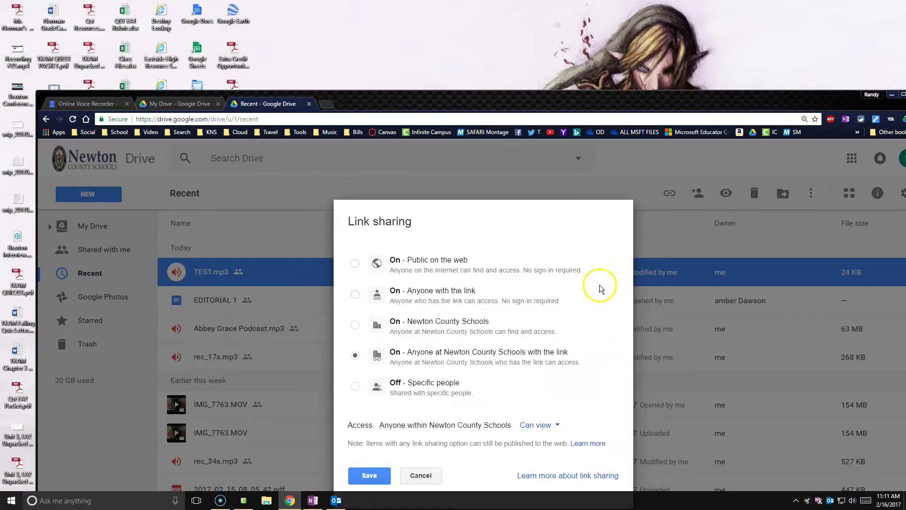
left_click(355, 263)
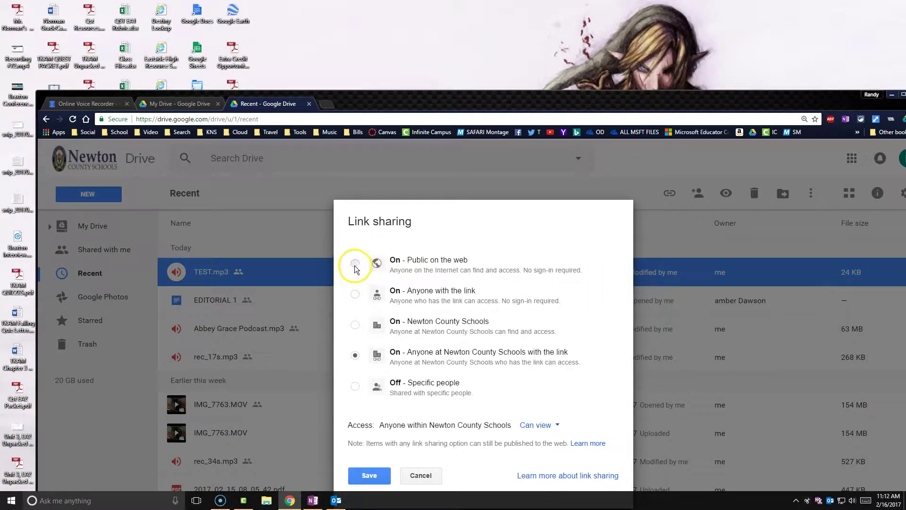
left_click(373, 477)
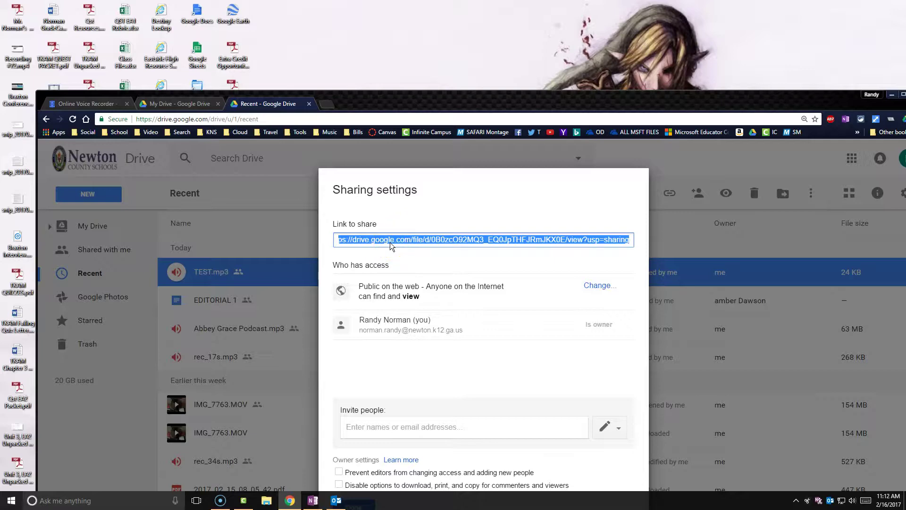
Go to goqr.me and paste TEST.mp3's Drive share link as the QR code text.
left_click(326, 104)
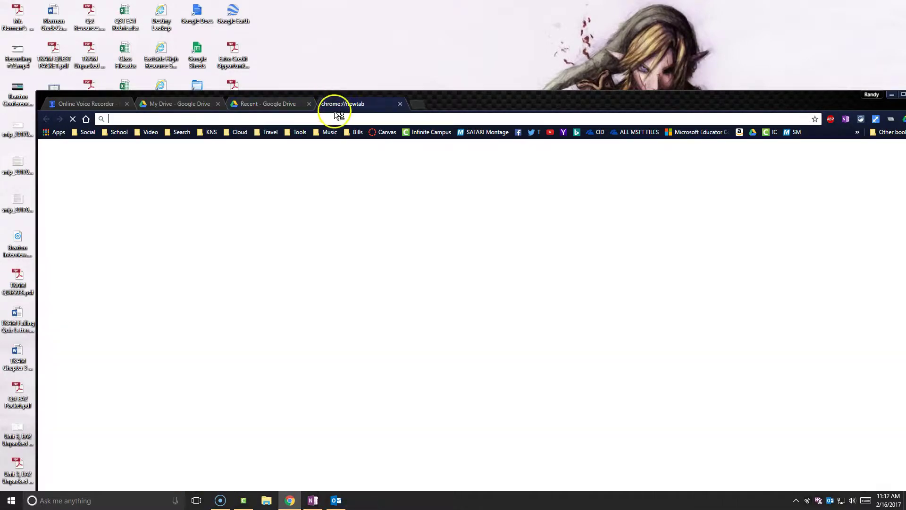
type("go")
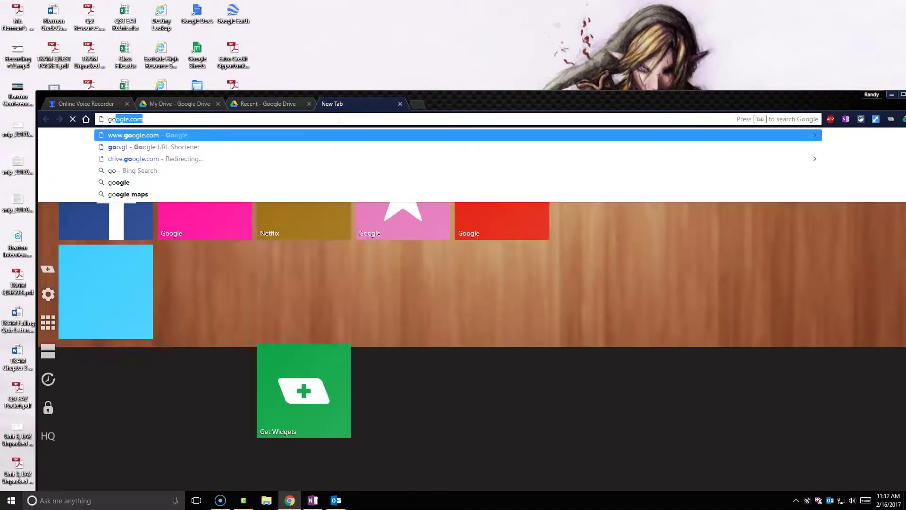
type("qr.m")
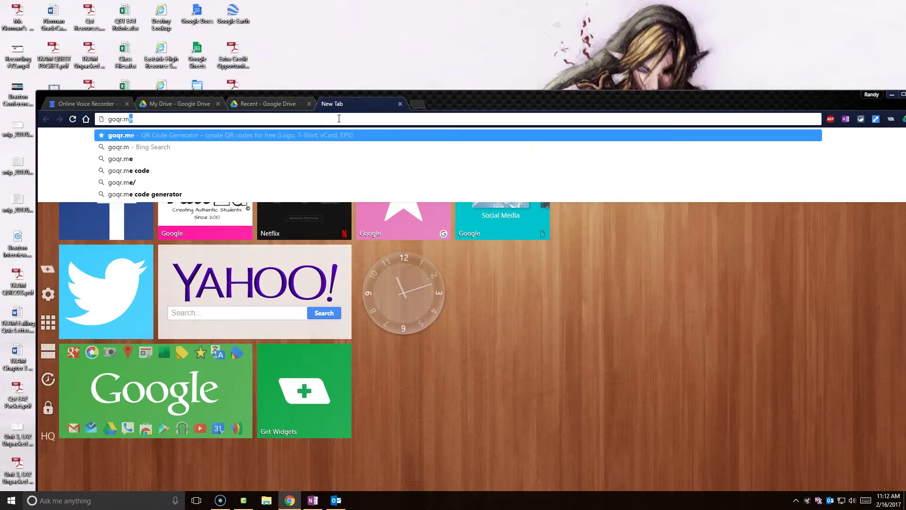
key("Return")
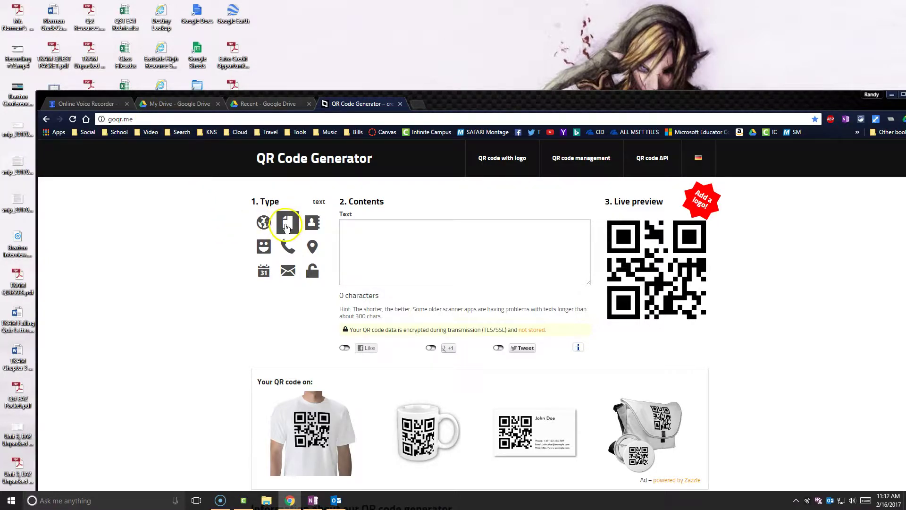
left_click(360, 227)
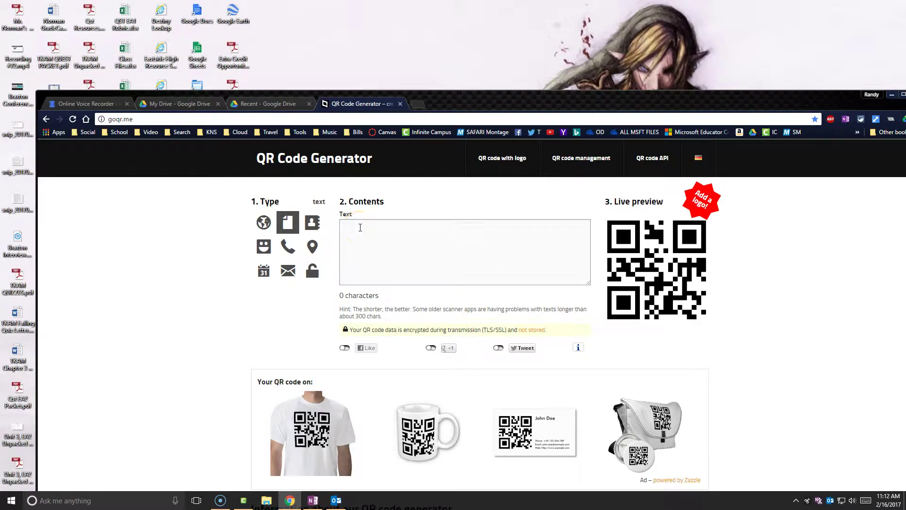
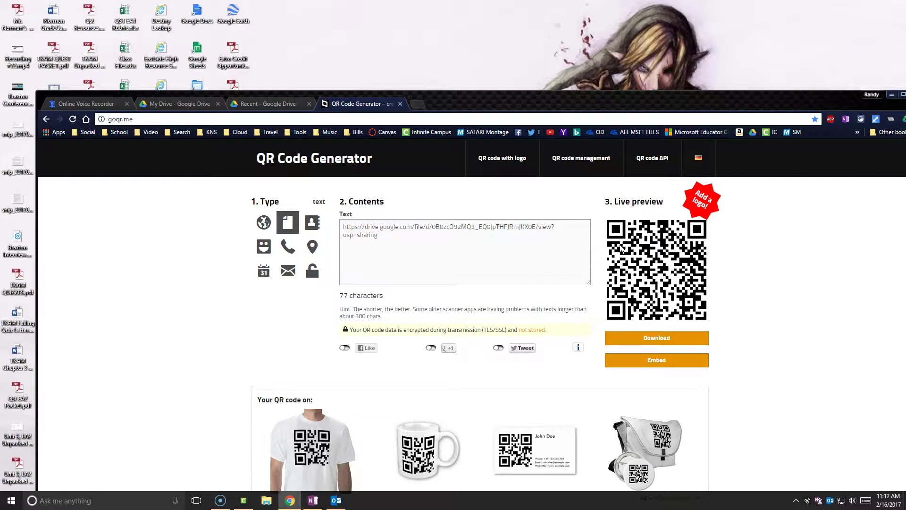
left_click(645, 302)
left_click(418, 244)
left_click_drag(408, 235, 343, 225)
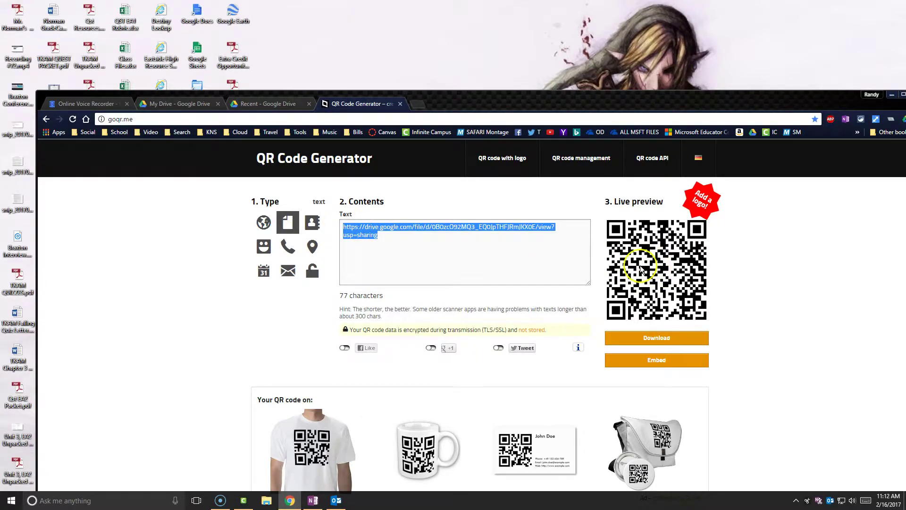
Set the QR code foreground to red FF0505 and background to orange FFAB3D.
left_click(656, 339)
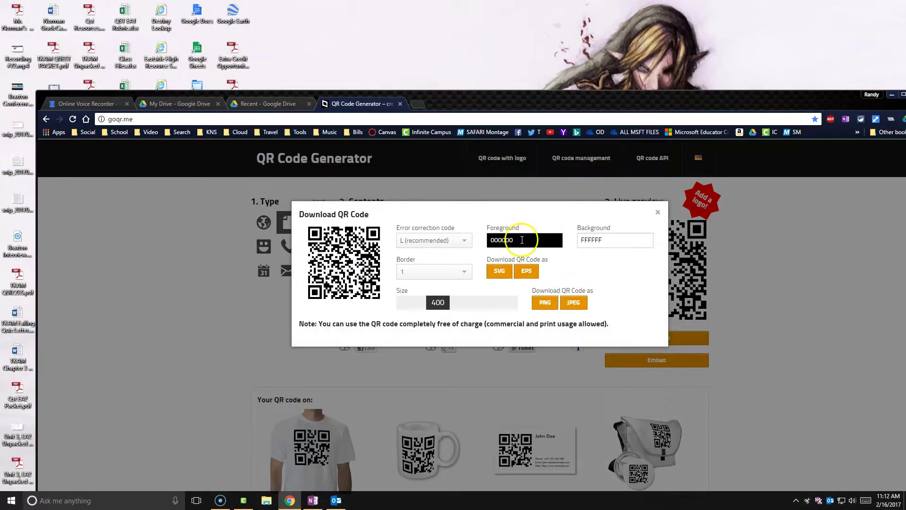
left_click(452, 241)
left_click(524, 240)
left_click_drag(538, 260, 569, 282)
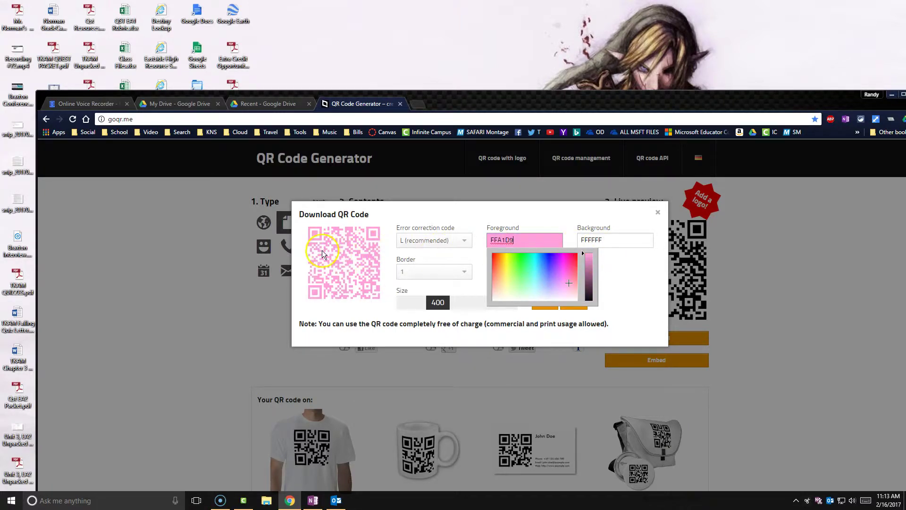
left_click(621, 240)
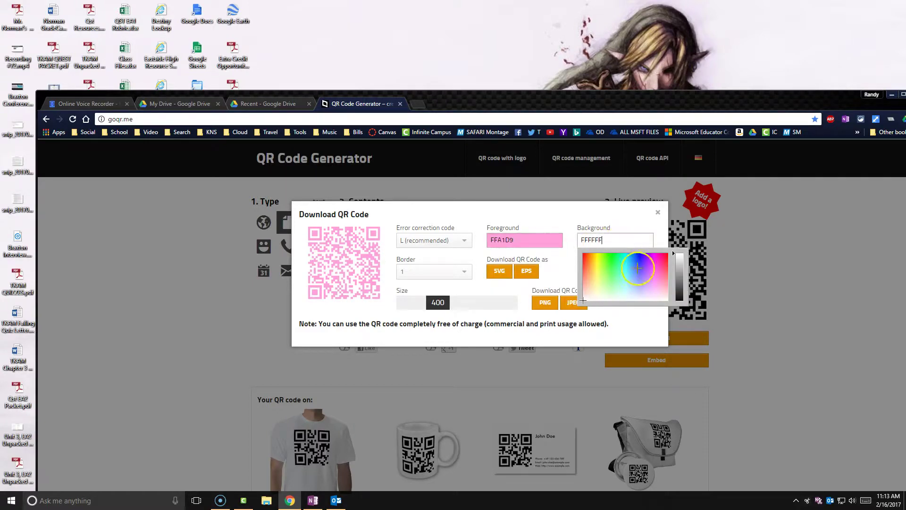
left_click_drag(656, 269, 592, 265)
left_click(493, 240)
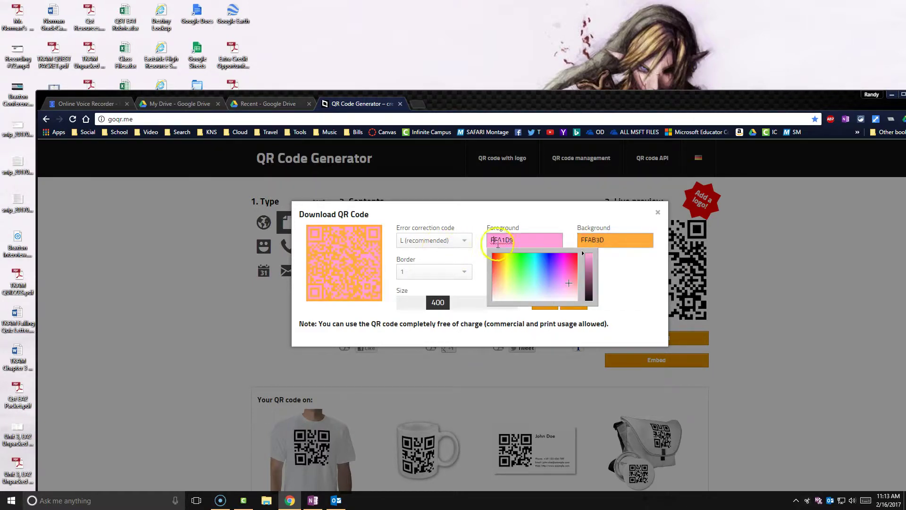
left_click_drag(577, 267, 578, 254)
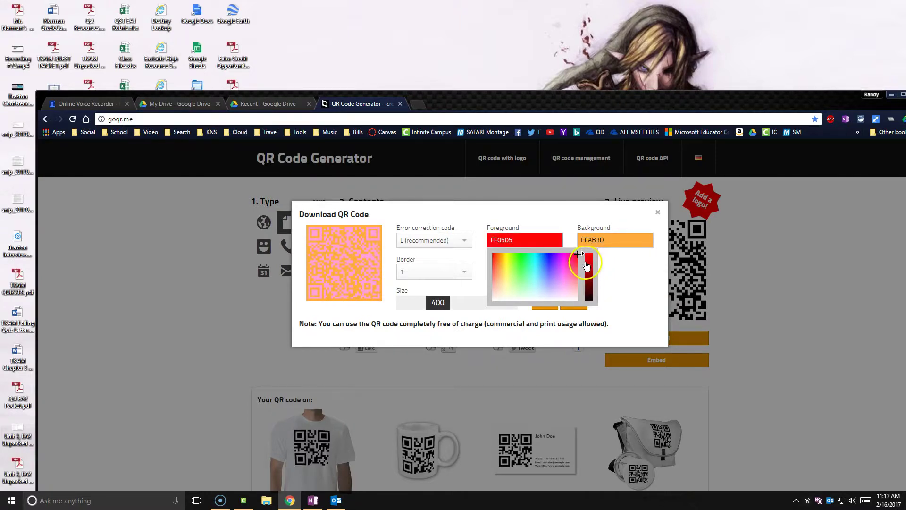
left_click(471, 221)
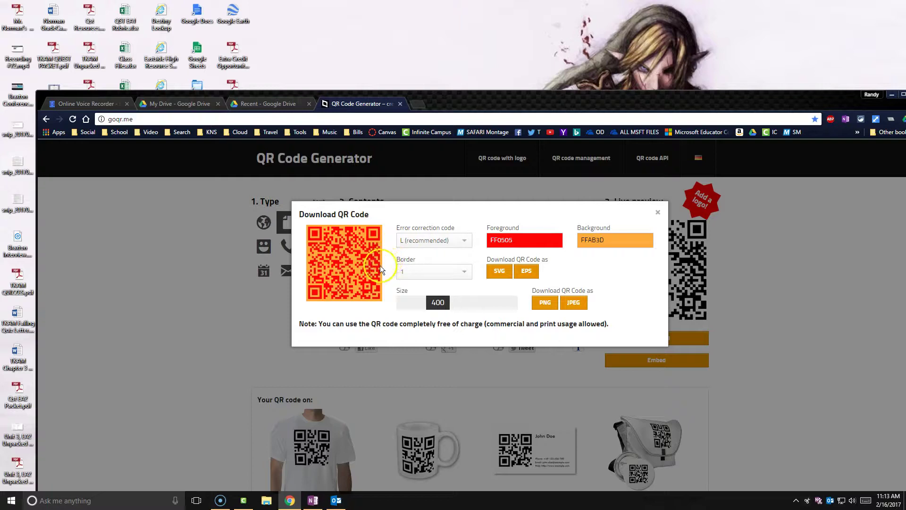
Set the QR image size to 250 and download it as JPEG.
left_click(405, 305)
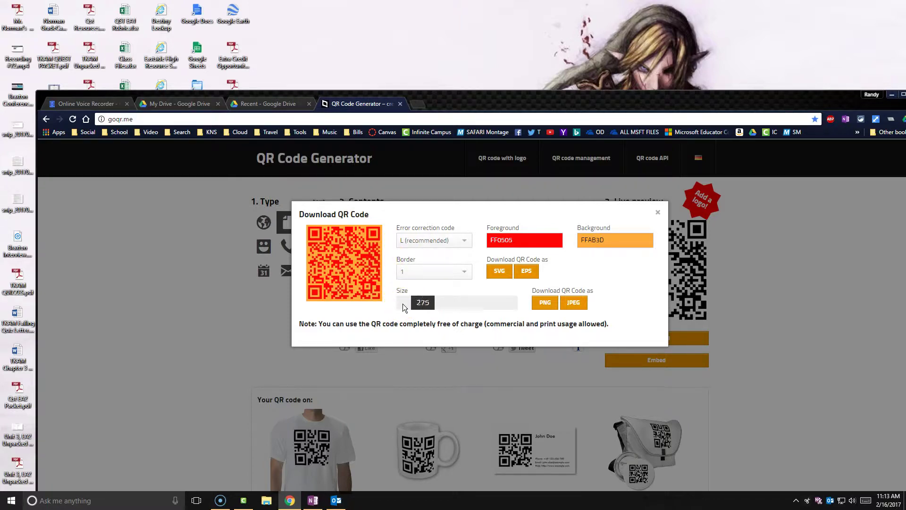
left_click(516, 304)
left_click_drag(516, 305, 420, 304)
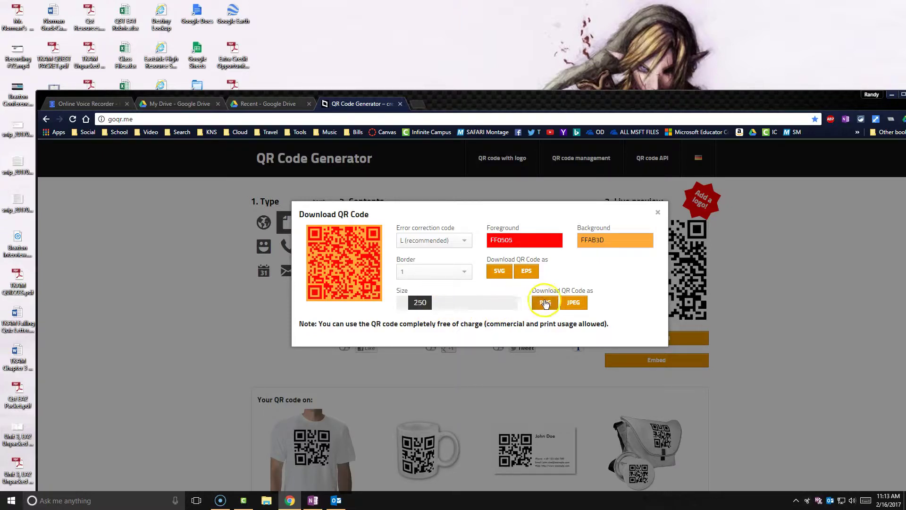
left_click(572, 306)
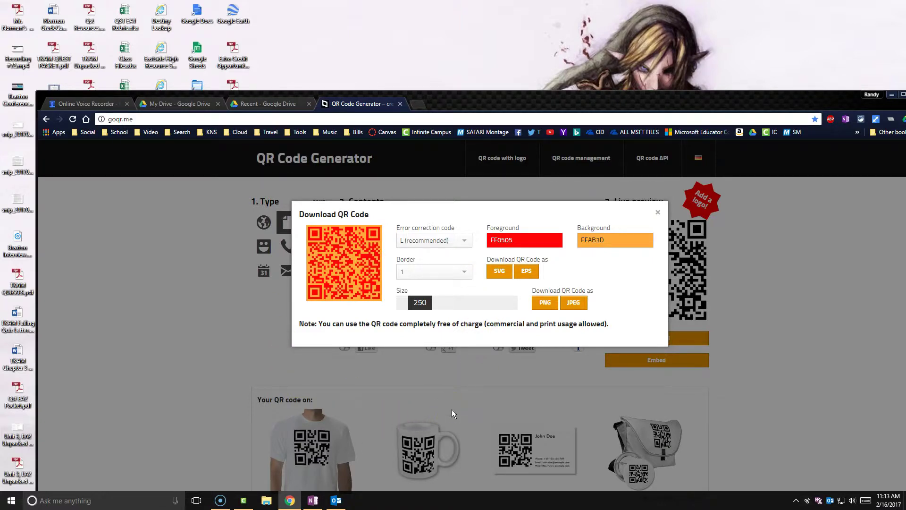
Back on the QR code generator, download the red-on-orange QR code as a JPEG image.
left_click(87, 104)
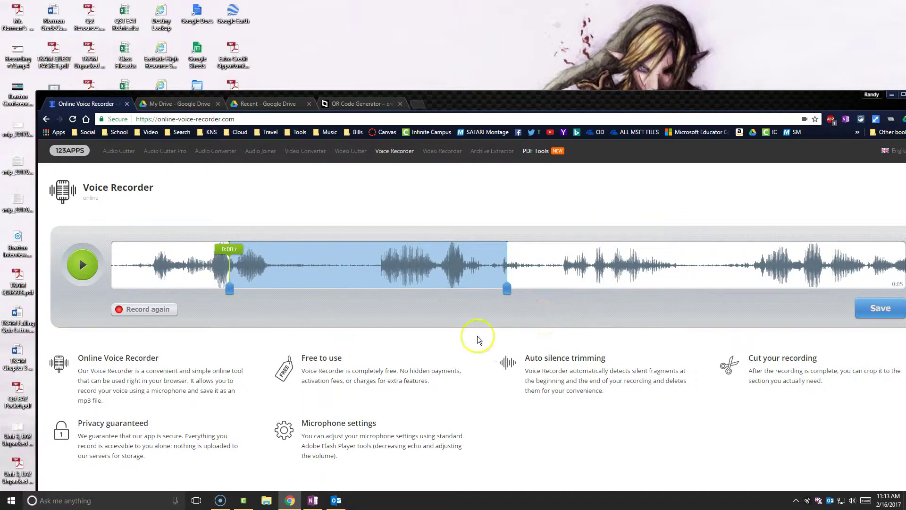
left_click_drag(482, 107, 451, 43)
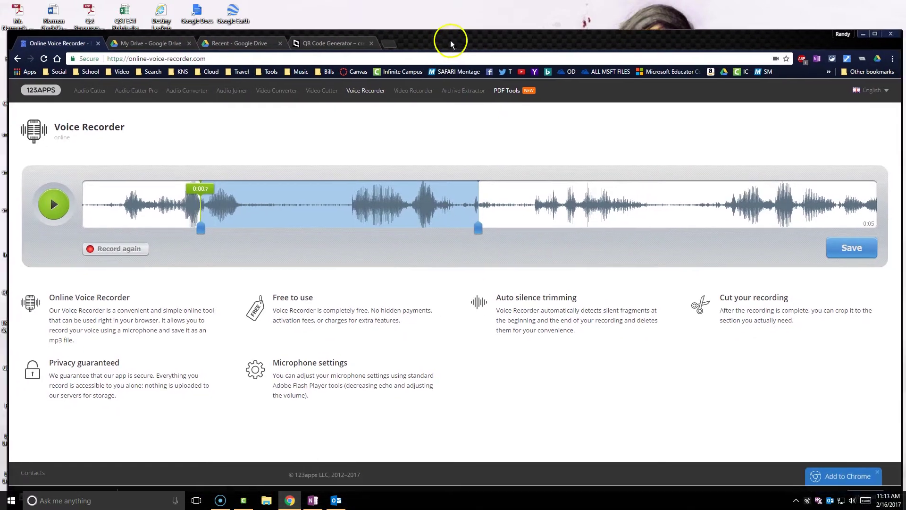
left_click(332, 39)
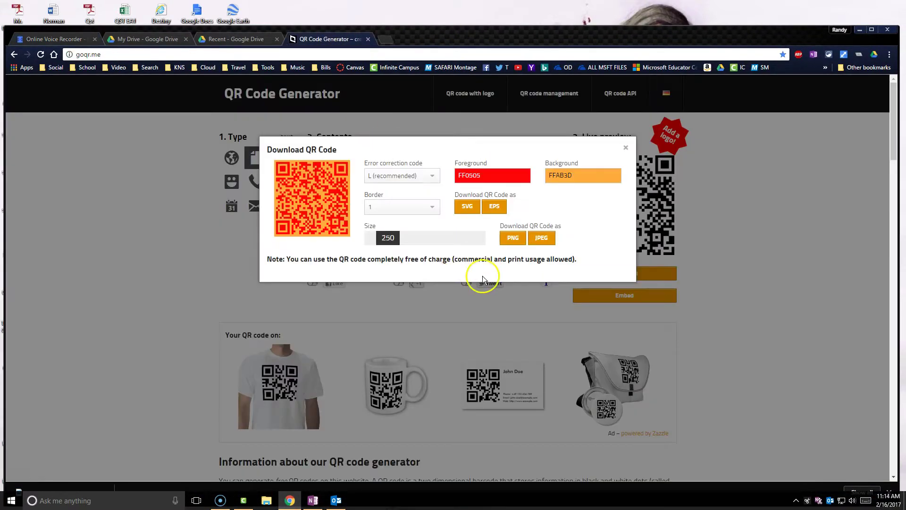
left_click(541, 238)
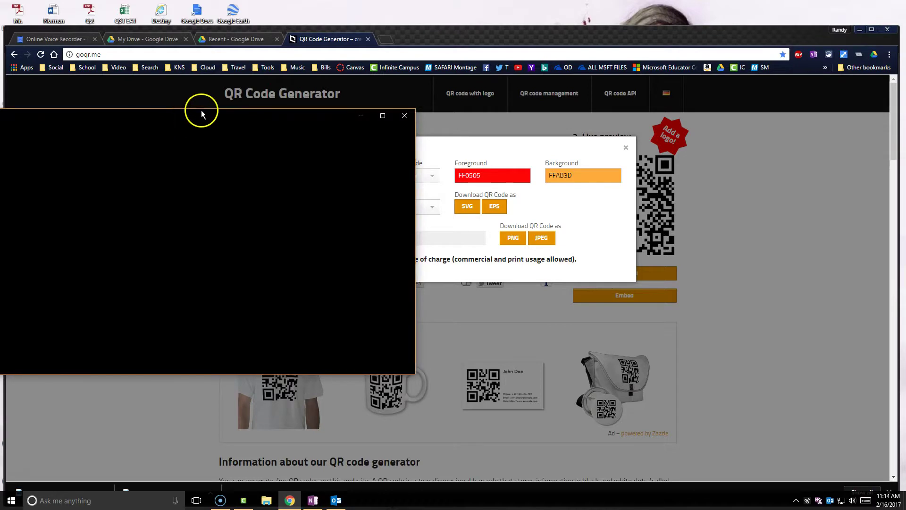
View the downloaded red-on-orange QR code image full-screen in Photos, then close Photos.
left_click_drag(202, 111, 375, 94)
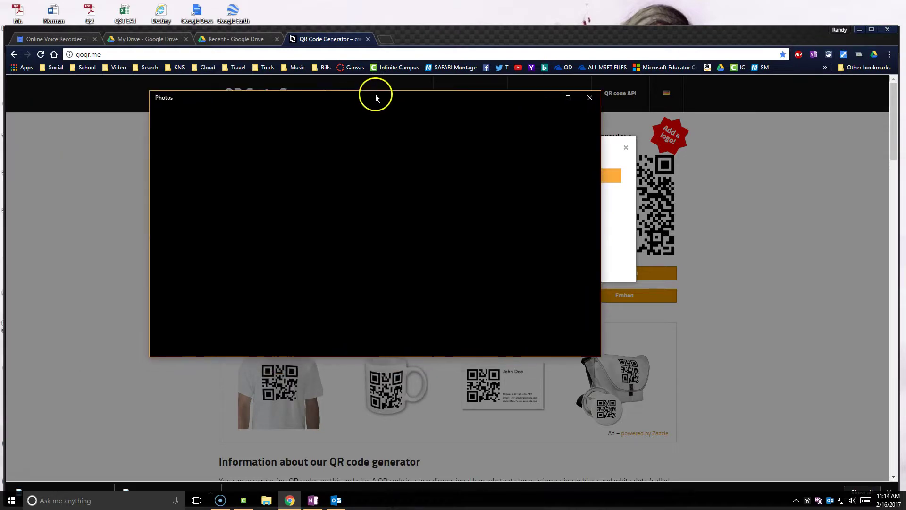
left_click(568, 98)
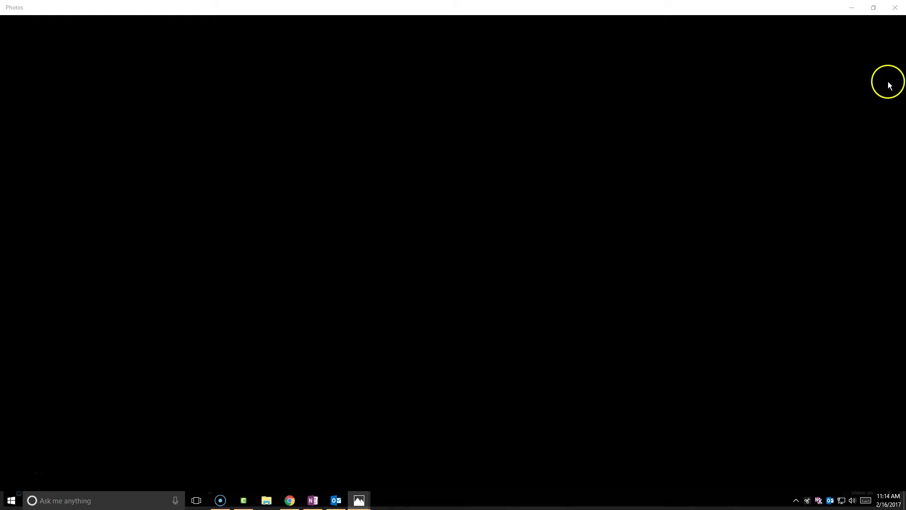
left_click(873, 8)
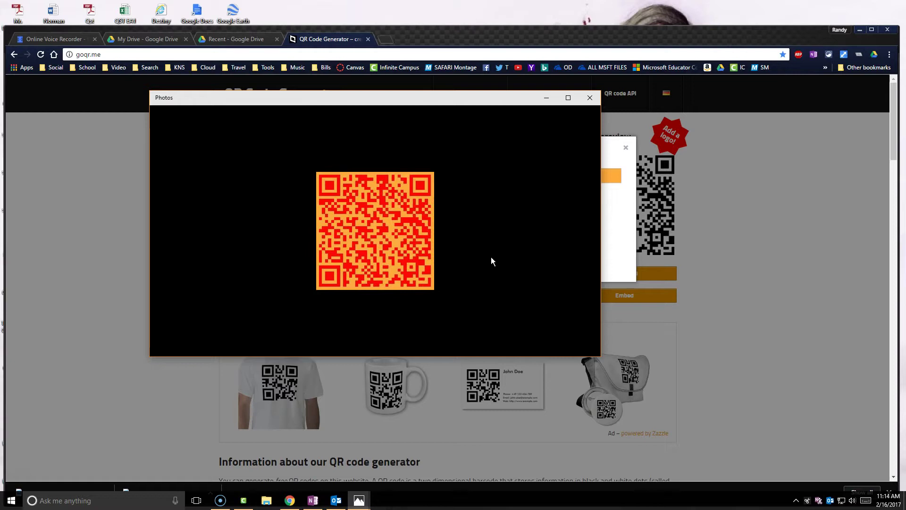
key("alt+F4")
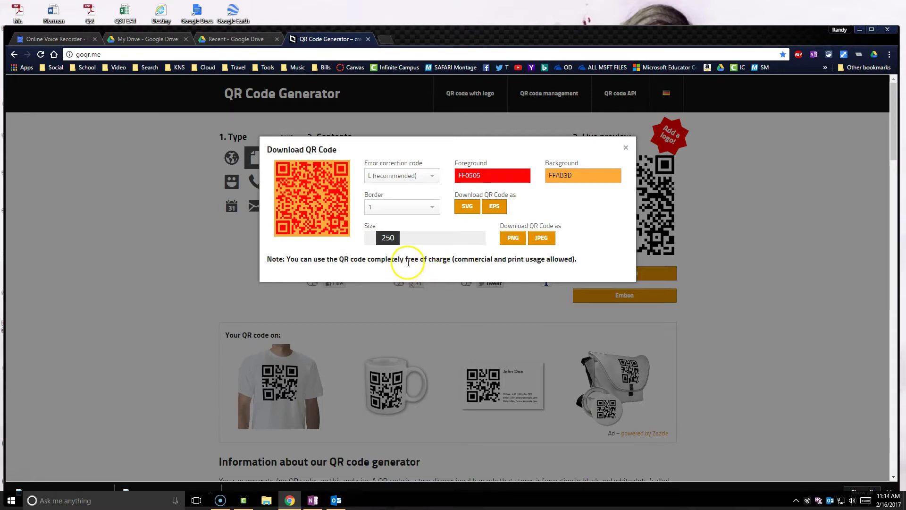
Dismiss goQR.me's download dialog and 'Like this service?' popup, returning to the voice recorder tab.
left_click(626, 150)
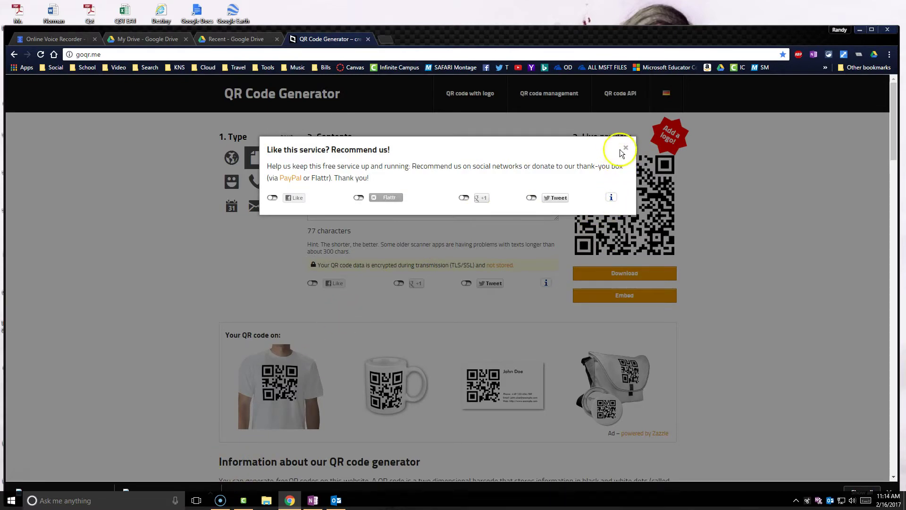
left_click(626, 149)
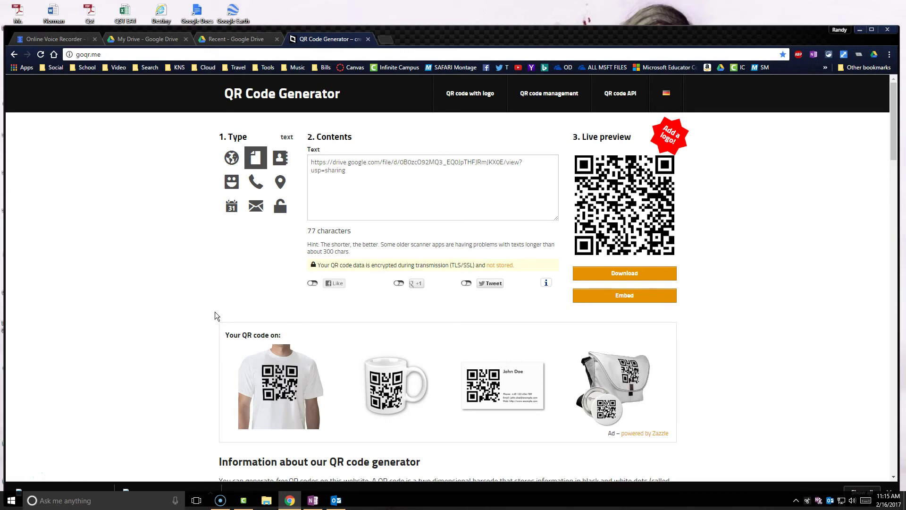
left_click(67, 37)
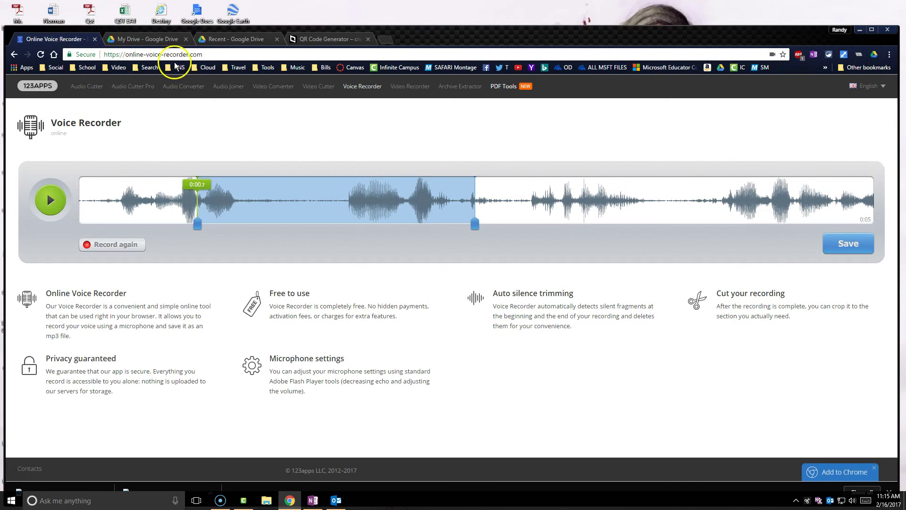
left_click(165, 39)
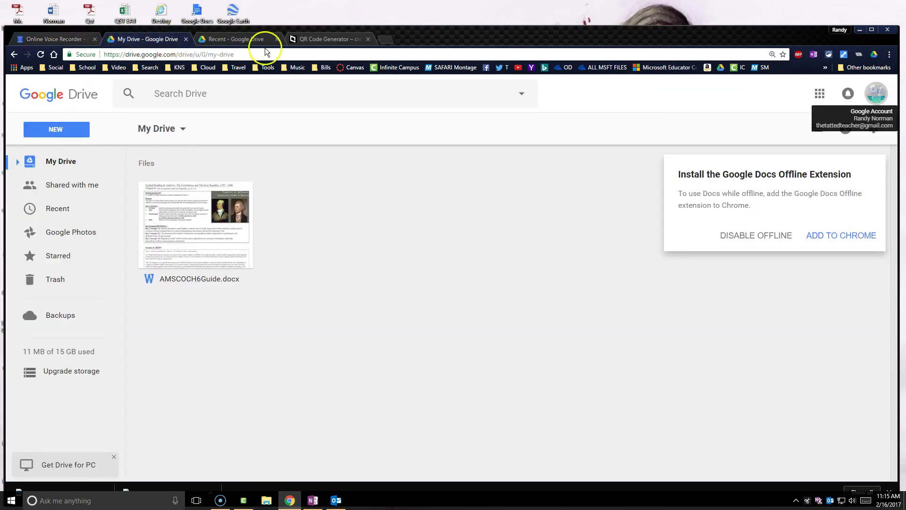
left_click(318, 40)
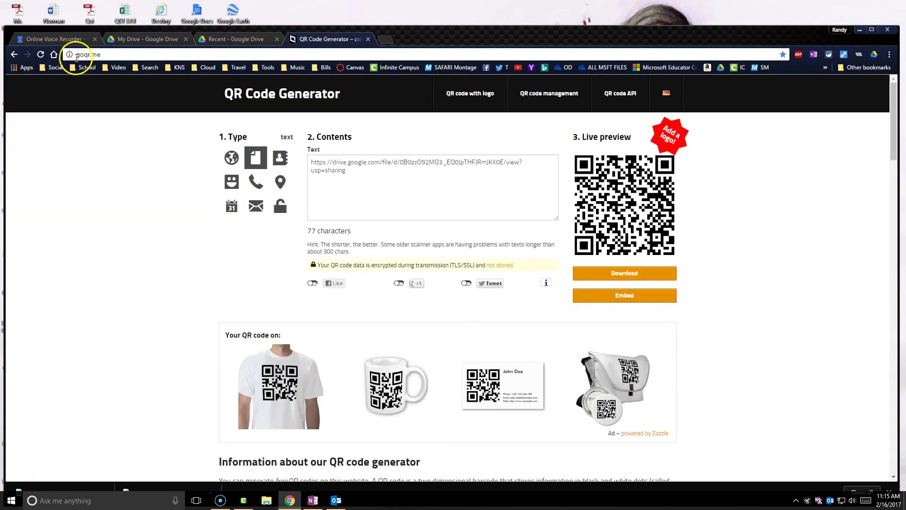